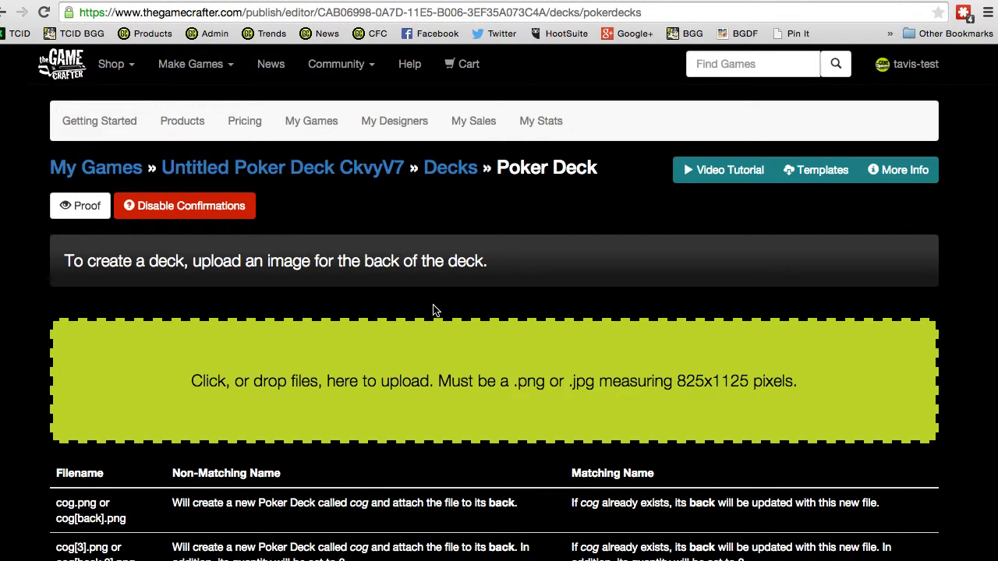
- Choose poker-card-back.png from the cards folder as the new poker deck's back image
left_click(304, 380)
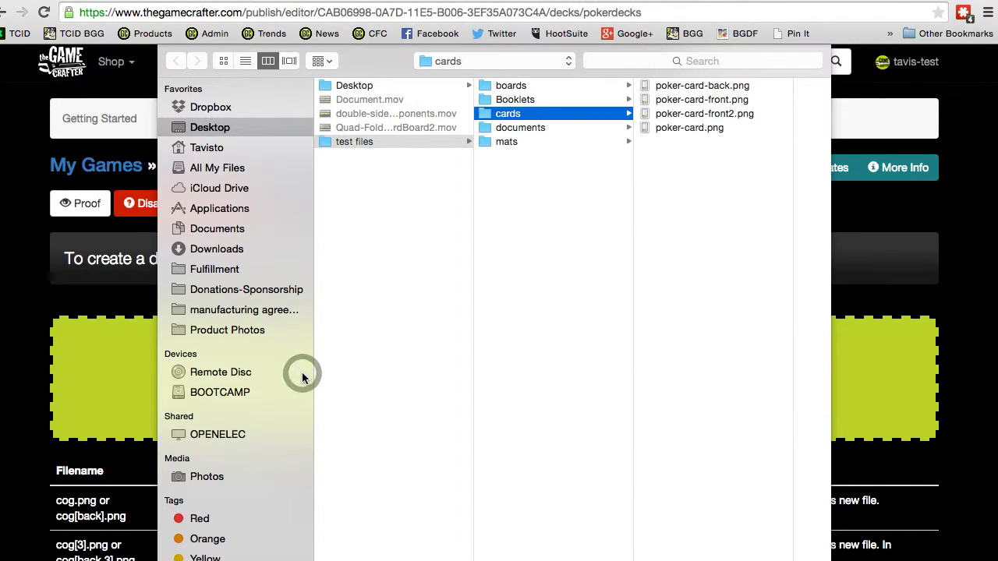
left_click(696, 87)
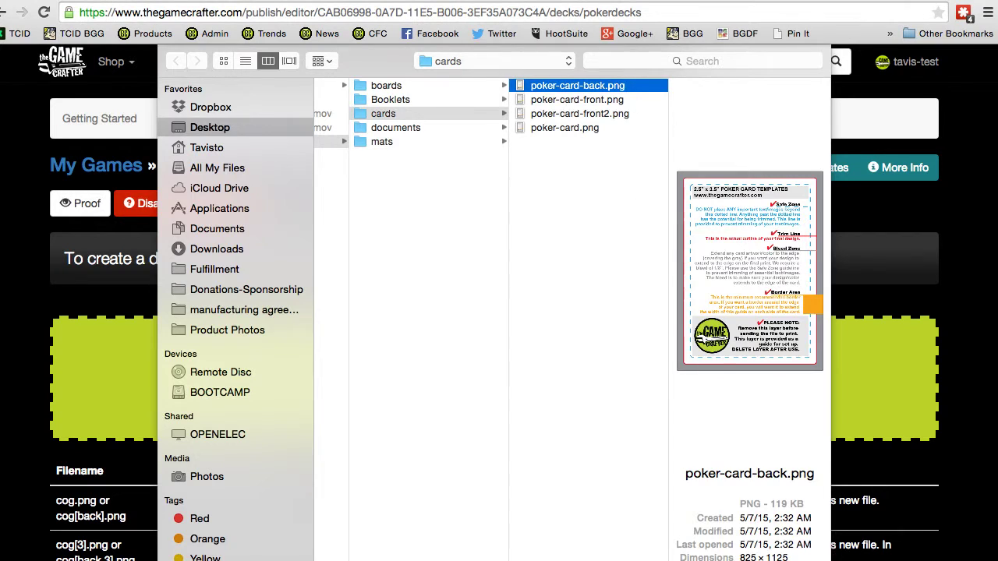
double_click(636, 86)
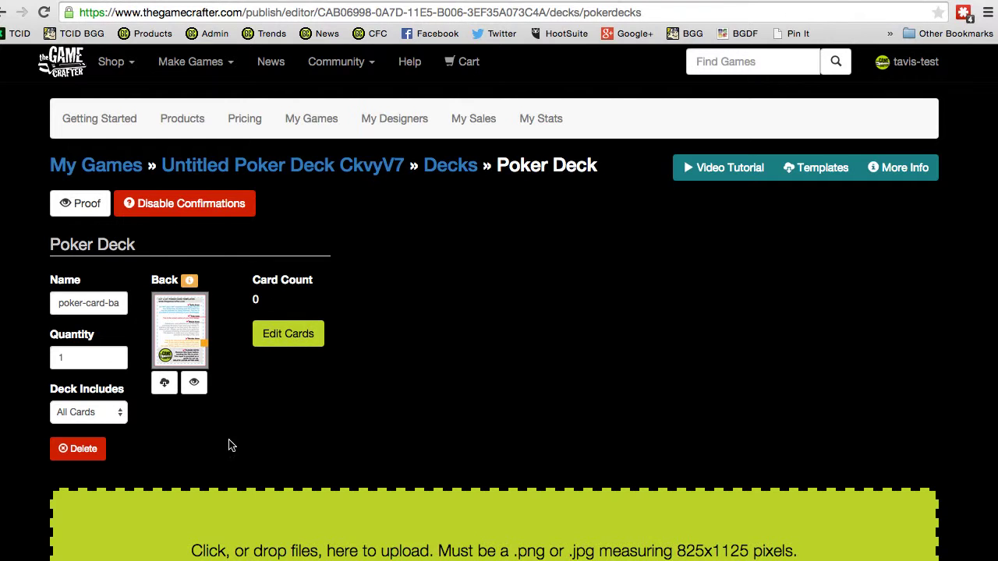
- Replace the deck's name with 'Random Deck' and save it
triple_click(70, 302)
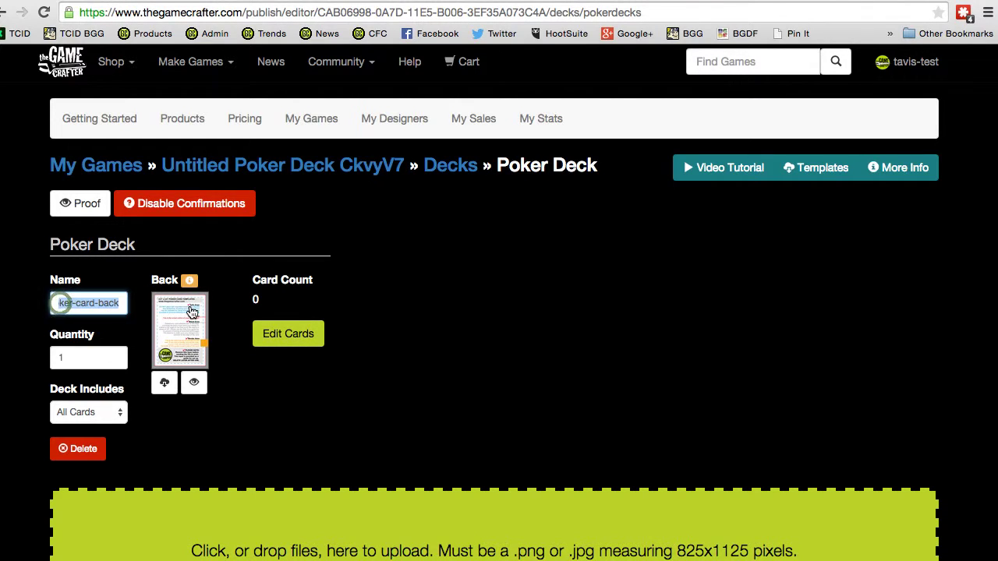
type("Random Deck")
left_click_drag(73, 359, 52, 360)
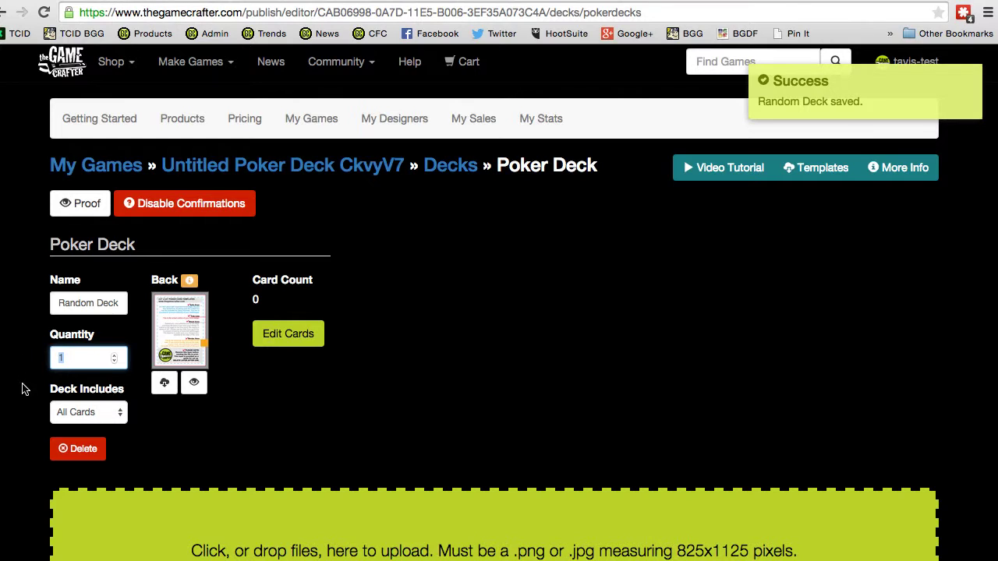
left_click(106, 412)
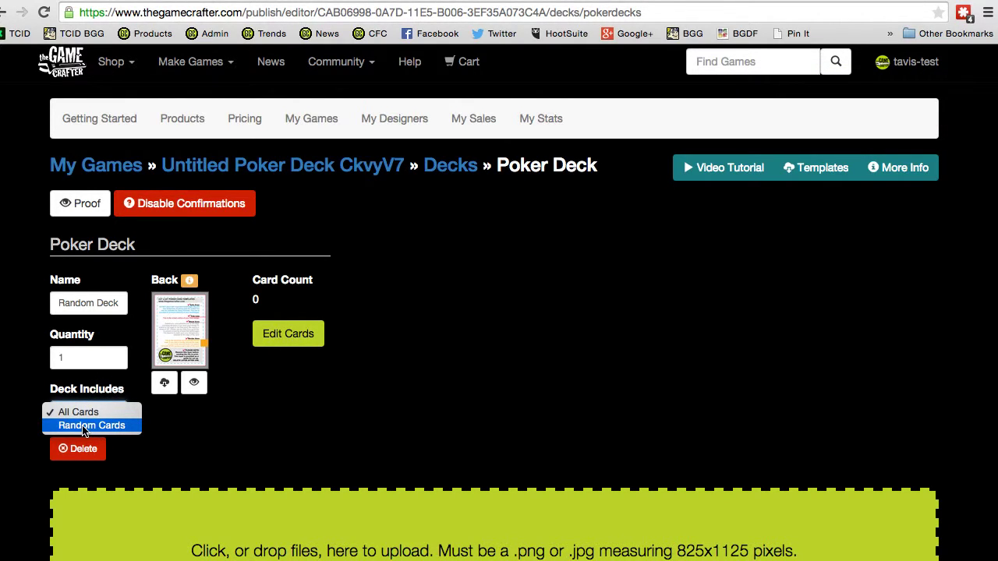
- Set Deck Includes to Random Cards so the Common through Mana classes appear
left_click(84, 426)
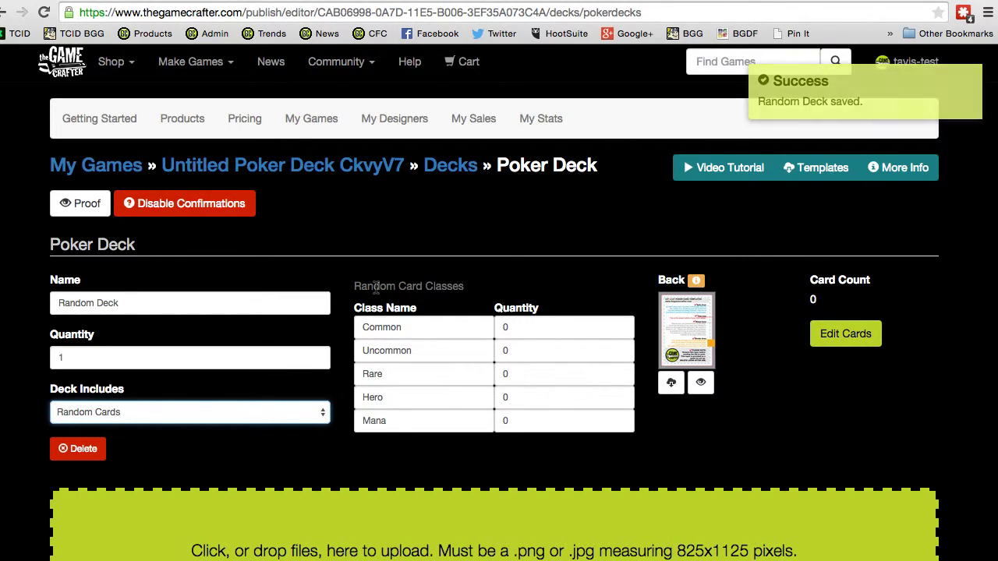
double_click(413, 328)
- Change the Common class name to 'Super Rare' and enter 2 as its quantity
double_click(425, 351)
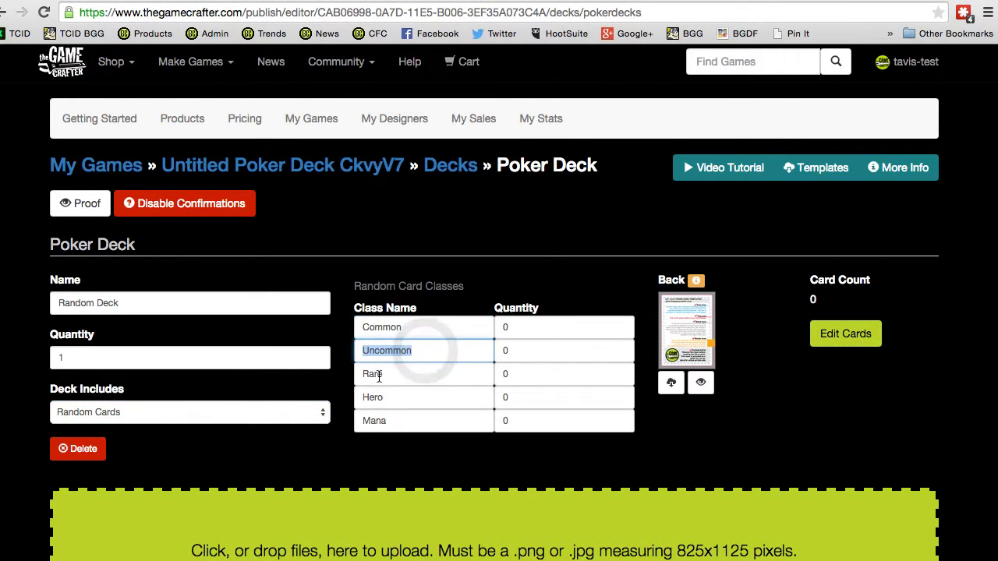
double_click(414, 327)
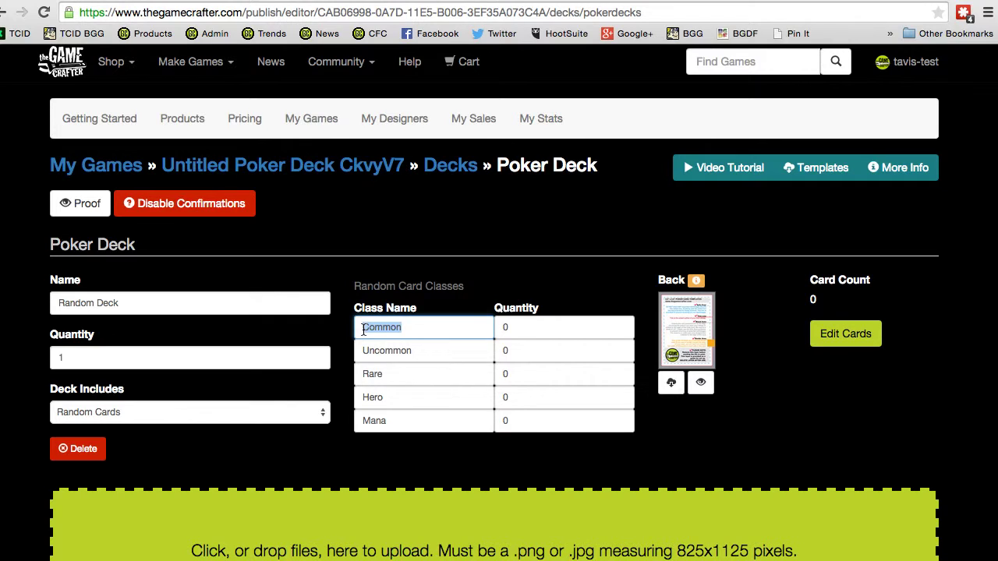
key("Return")
double_click(404, 329)
type("Super Rare")
left_click(514, 327)
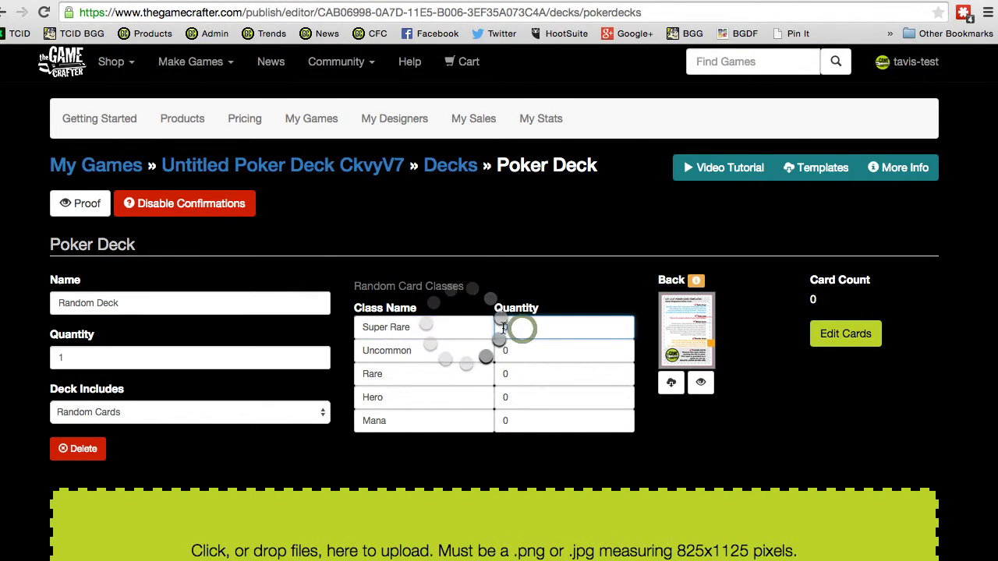
double_click(519, 328)
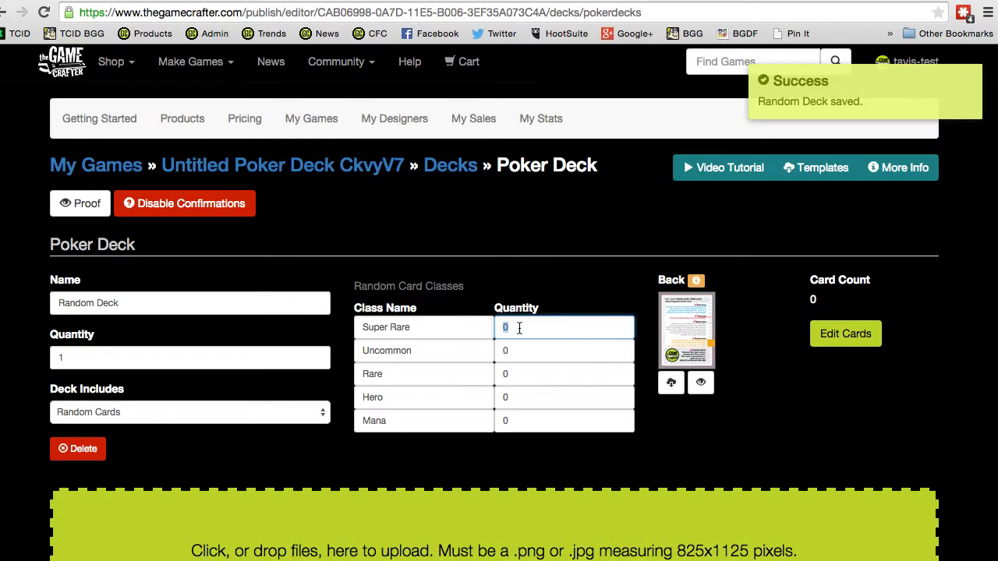
type("2")
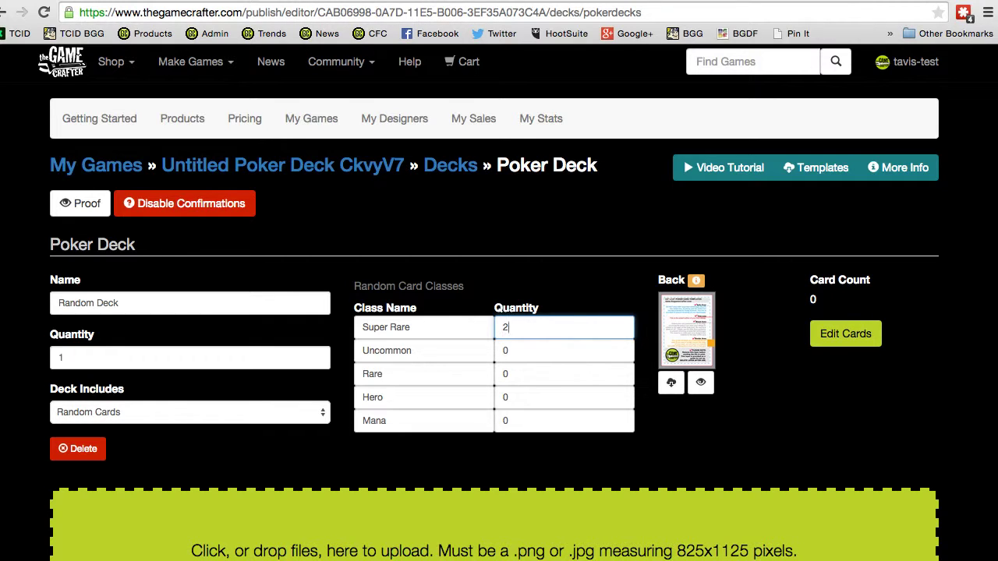
- Save Super Rare's quantity, set Uncommon's quantity to 5, and open the back image proof
left_click(422, 353)
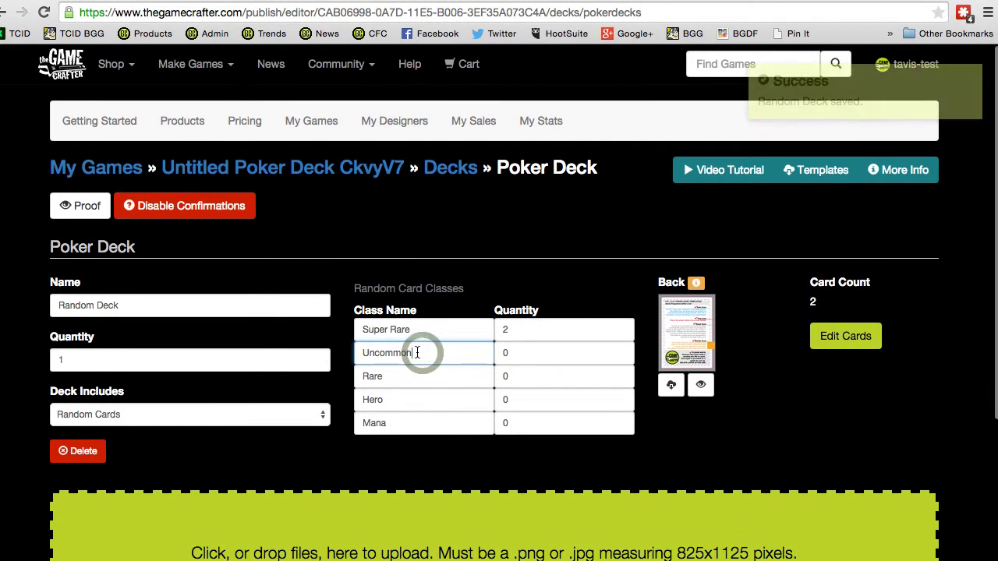
left_click(528, 352)
key("BackSpace")
type("5")
left_click(534, 353)
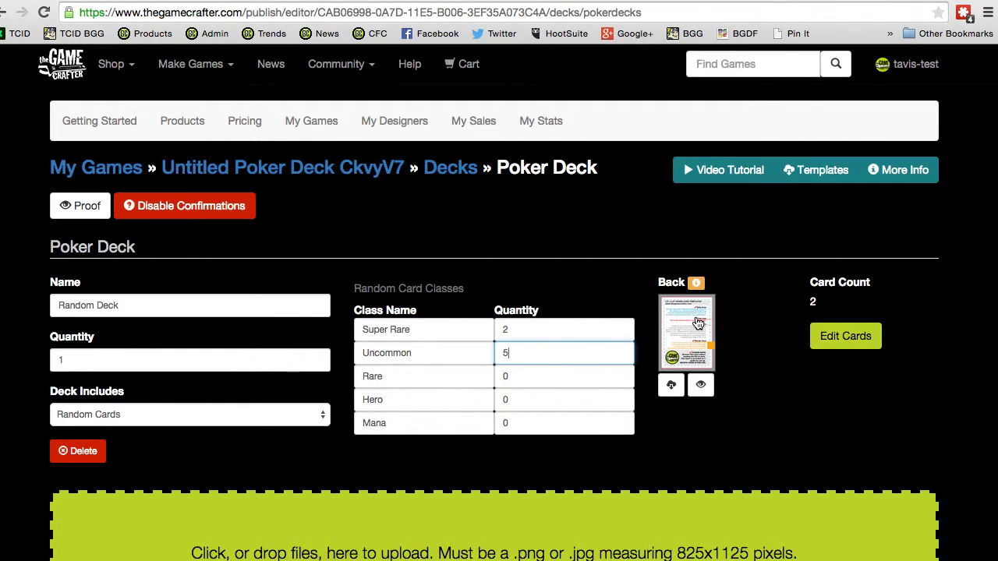
mouse_move(699, 285)
left_click(701, 386)
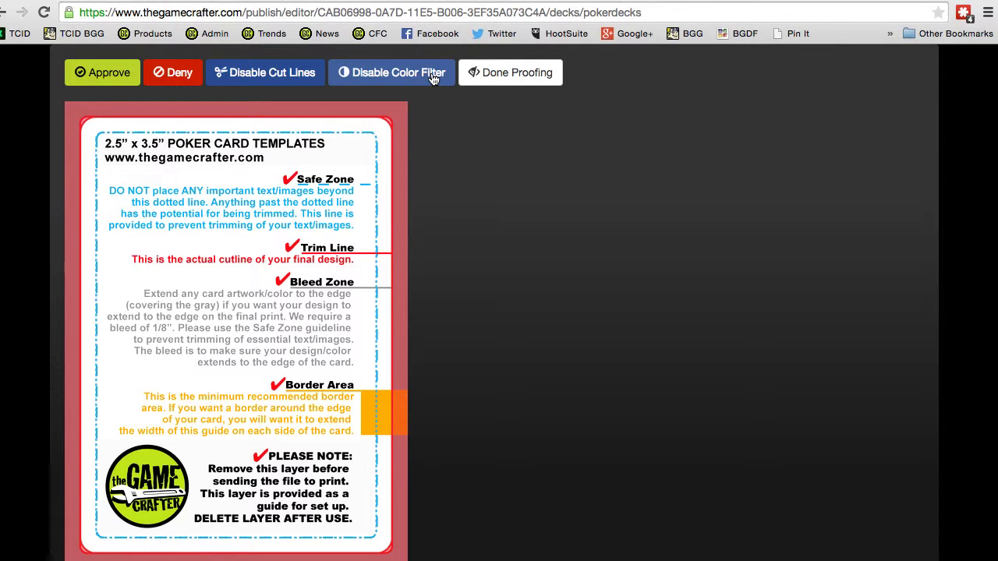
- Approve the proof of Random Deck's back image
left_click(99, 73)
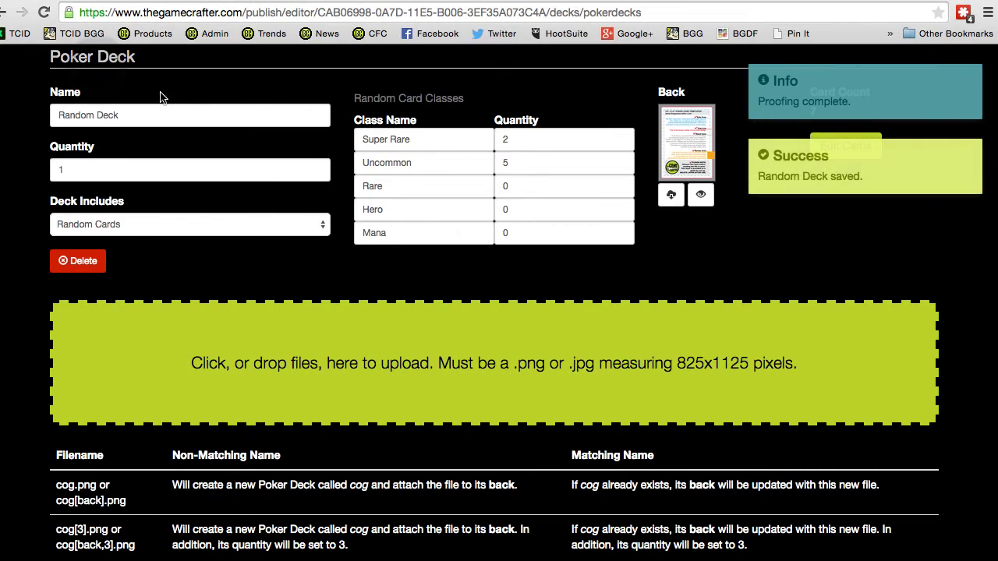
scroll(304, 141, "up", 1)
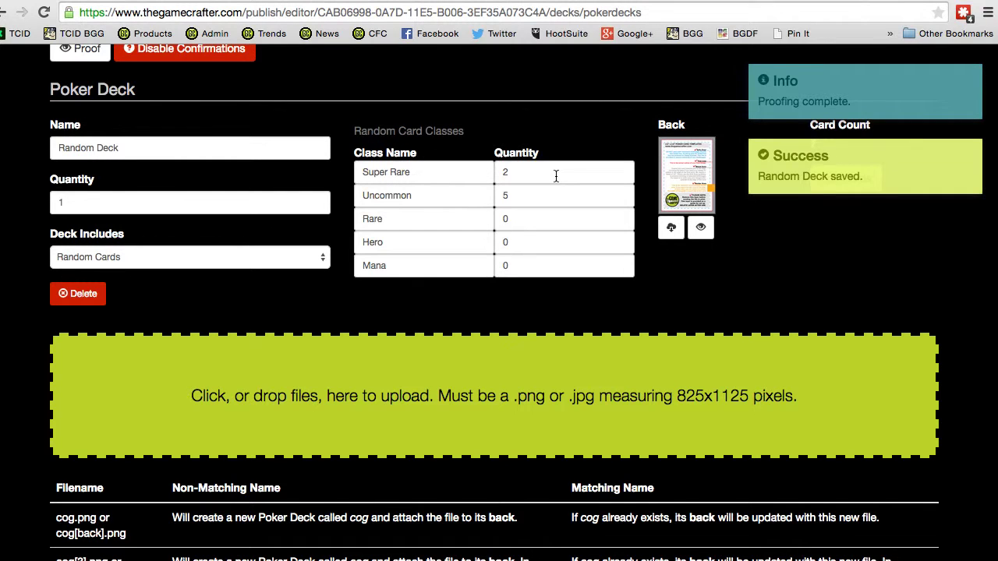
- Upload all four poker card PNGs from the cards folder into Random Deck's cards
mouse_move(928, 167)
left_click(967, 155)
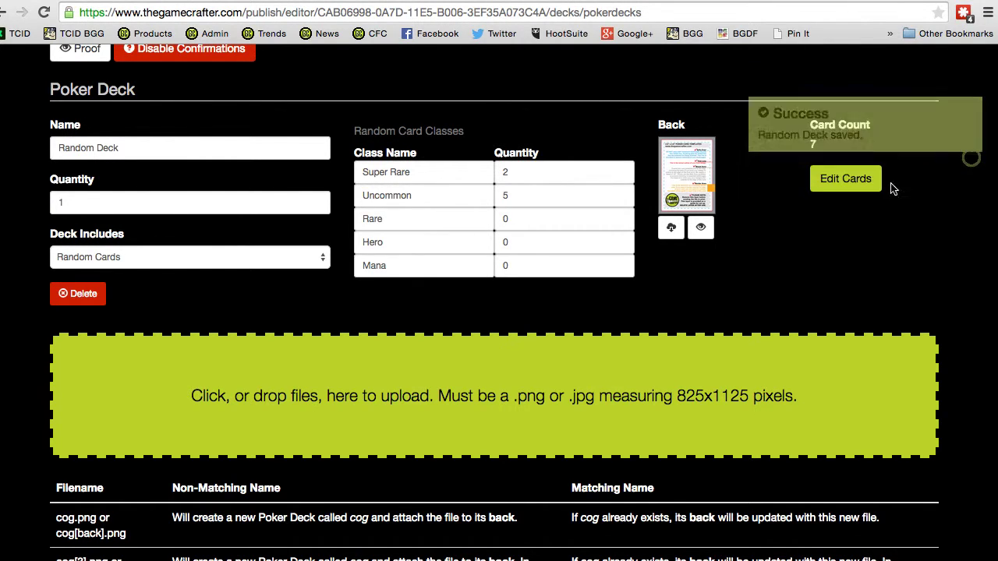
left_click(840, 186)
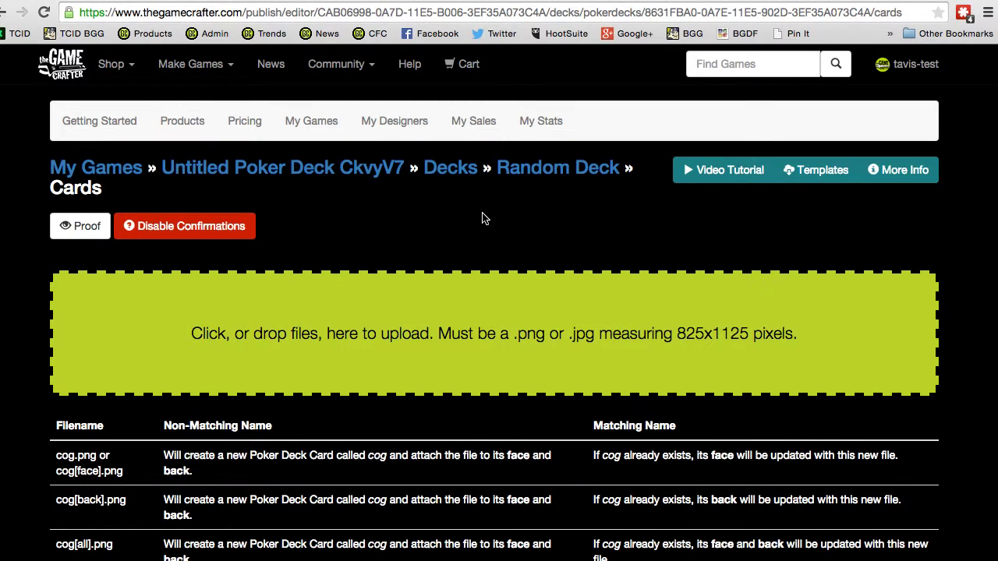
left_click(301, 339)
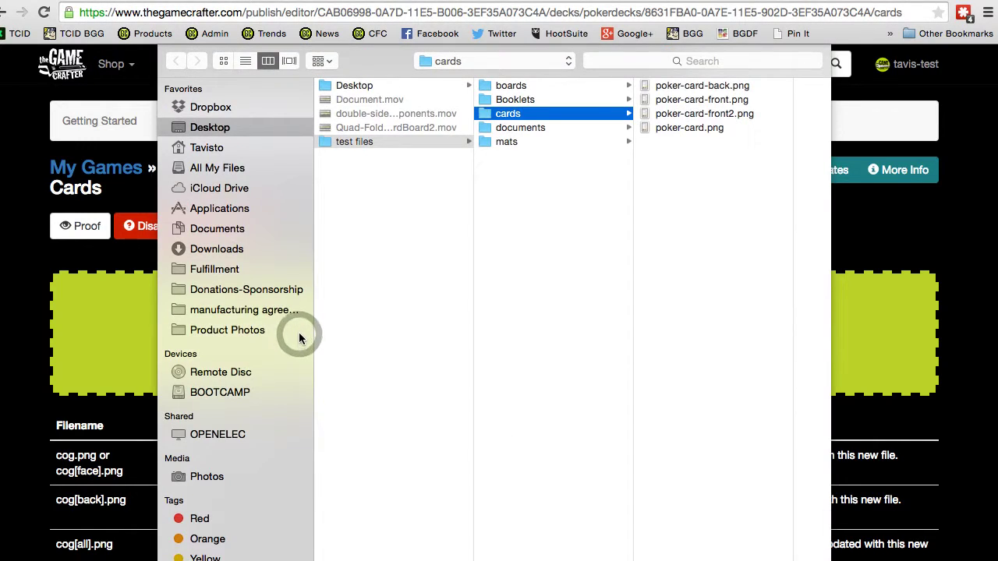
left_click(676, 86)
key("super+a")
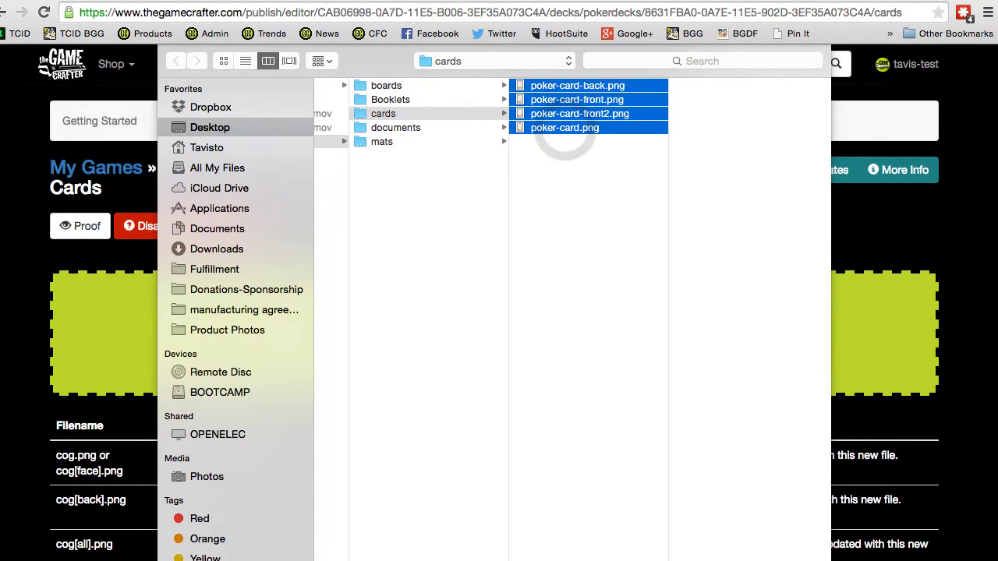
key("Return")
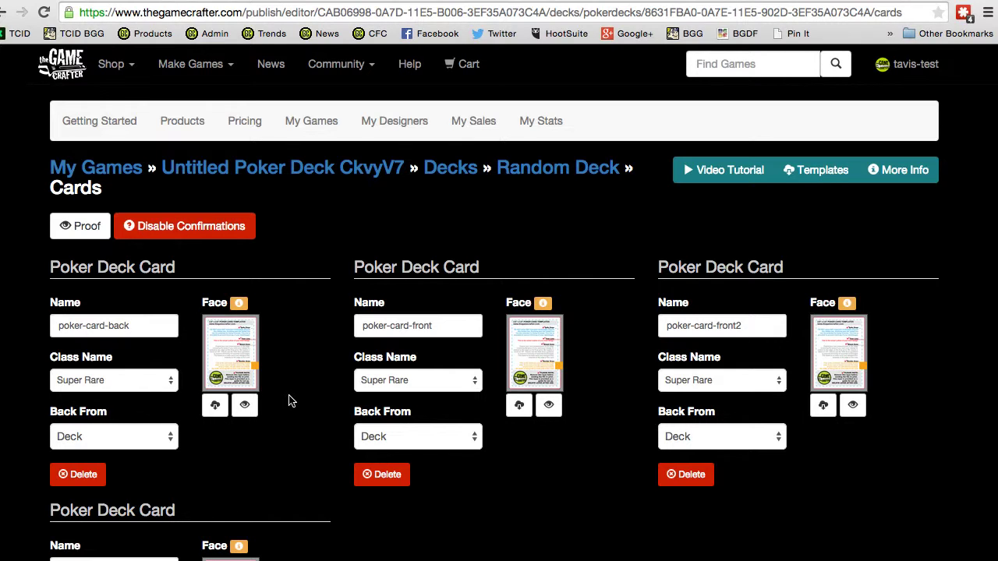
- Rename the first card to 'Card 1' and keep its class as Super Rare
triple_click(144, 323)
type("Card")
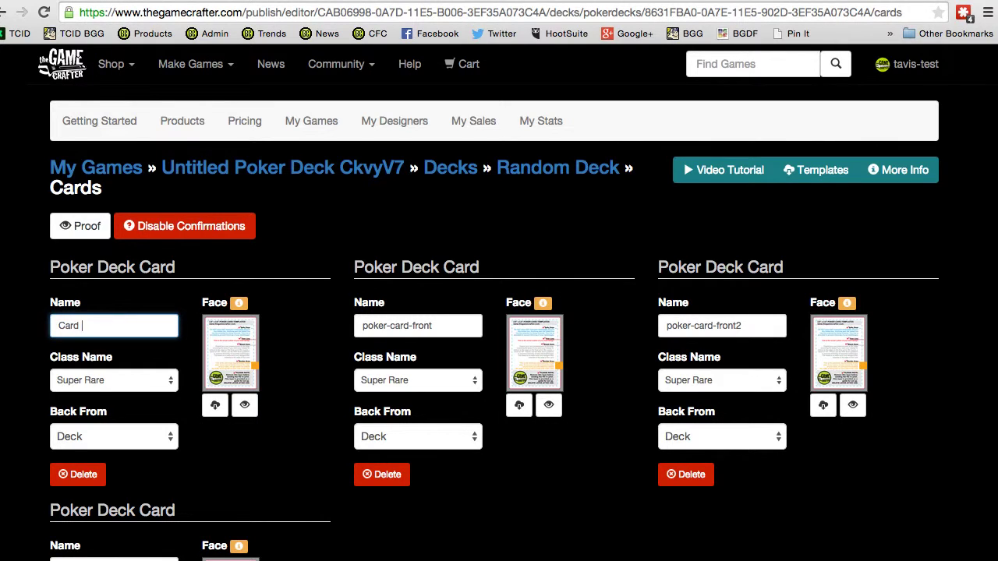
left_click(24, 373)
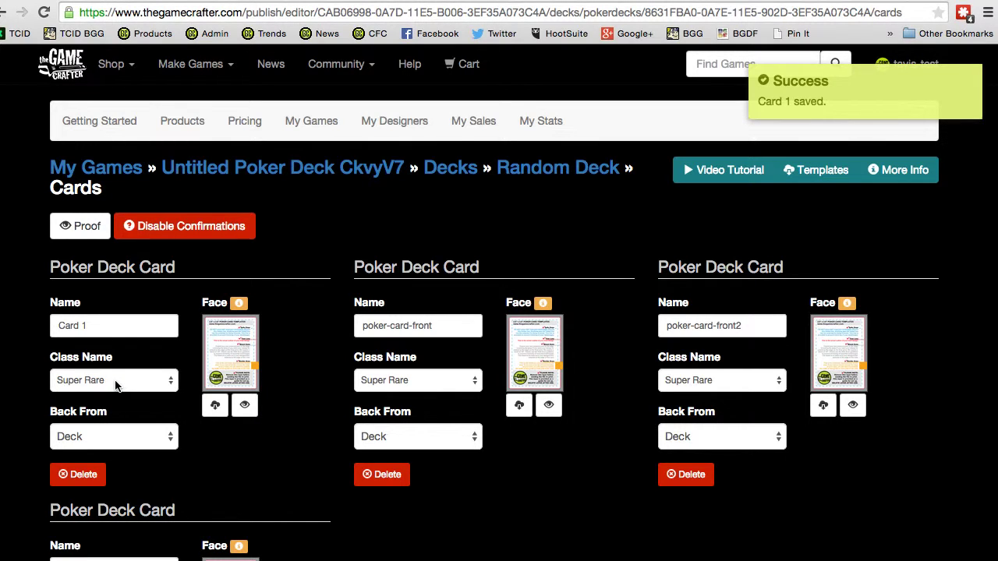
left_click(115, 385)
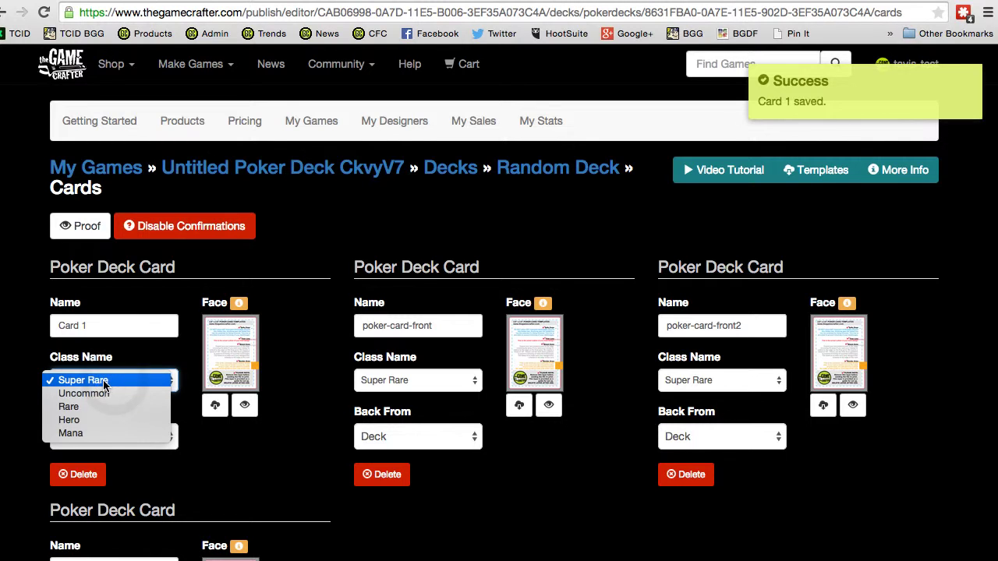
left_click(104, 382)
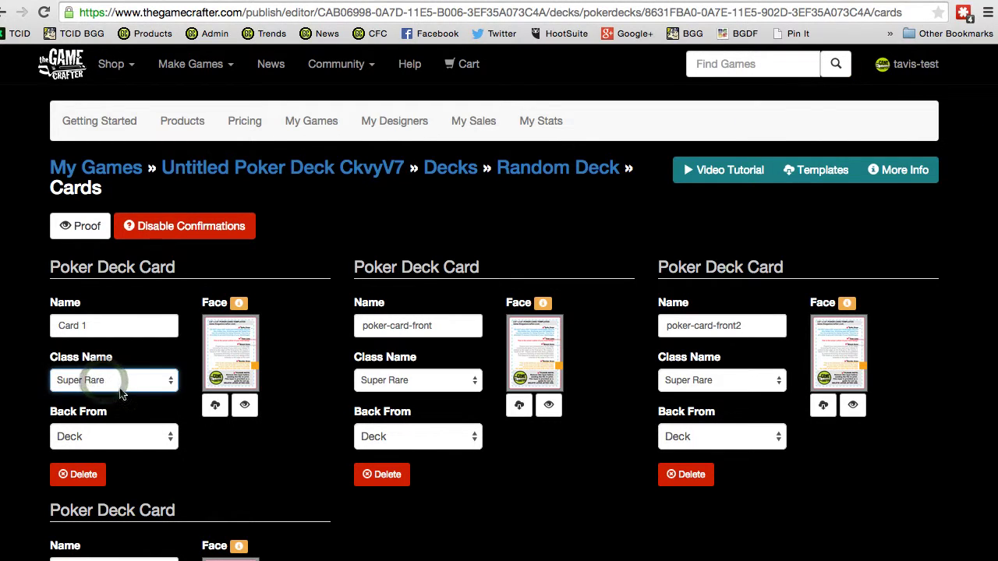
- Switch the first card's Back From to Card, then back to Deck
left_click(90, 439)
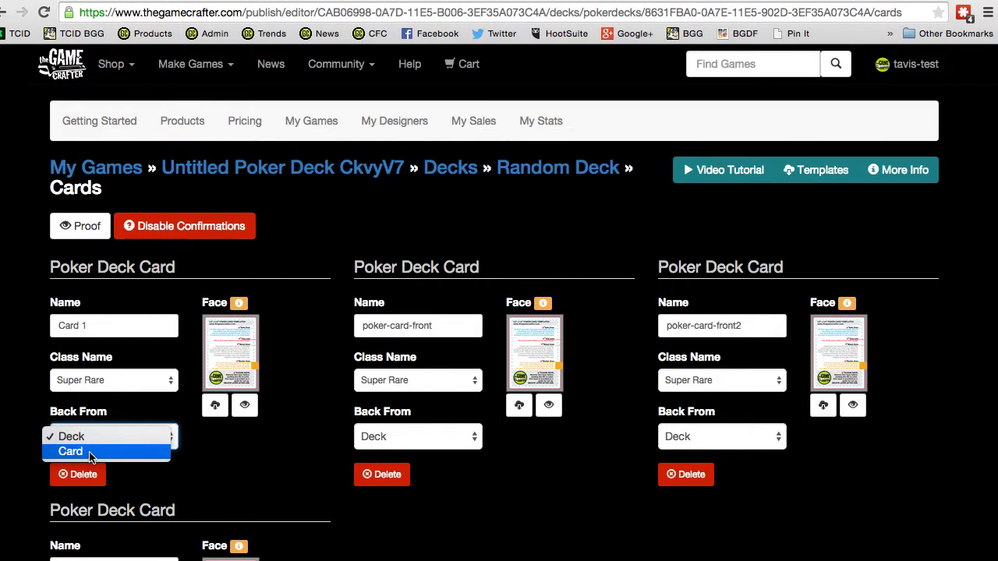
left_click(90, 453)
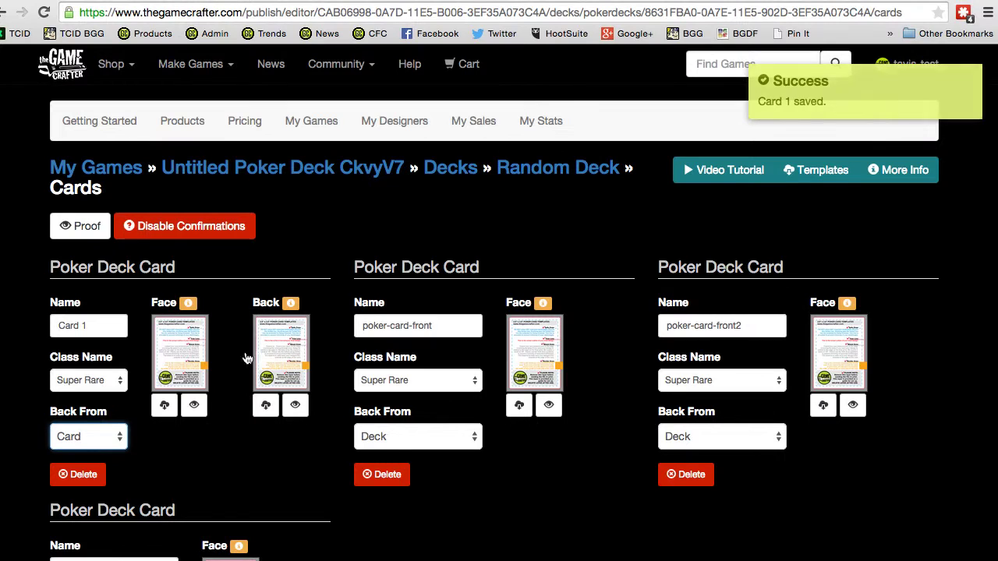
left_click(86, 437)
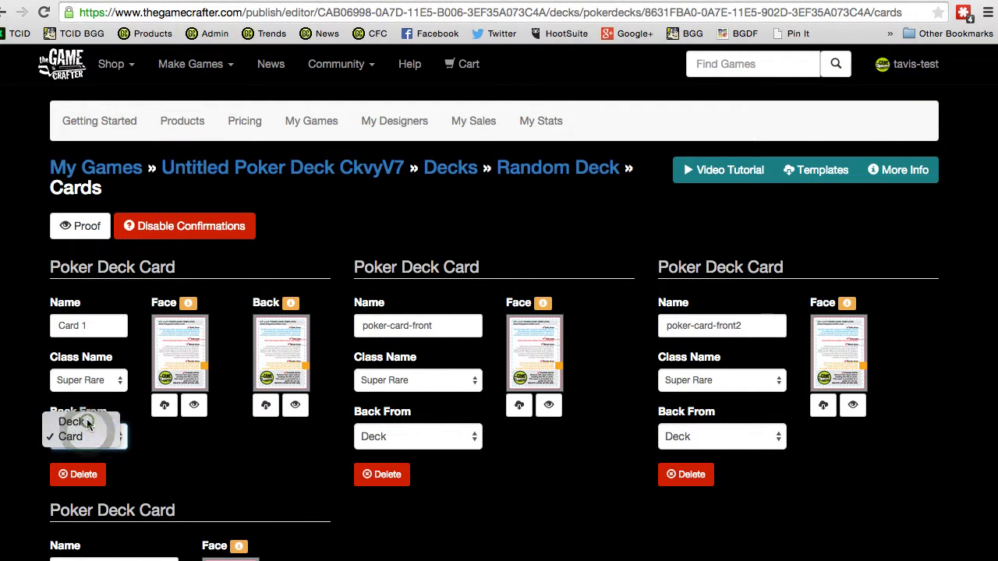
left_click(88, 423)
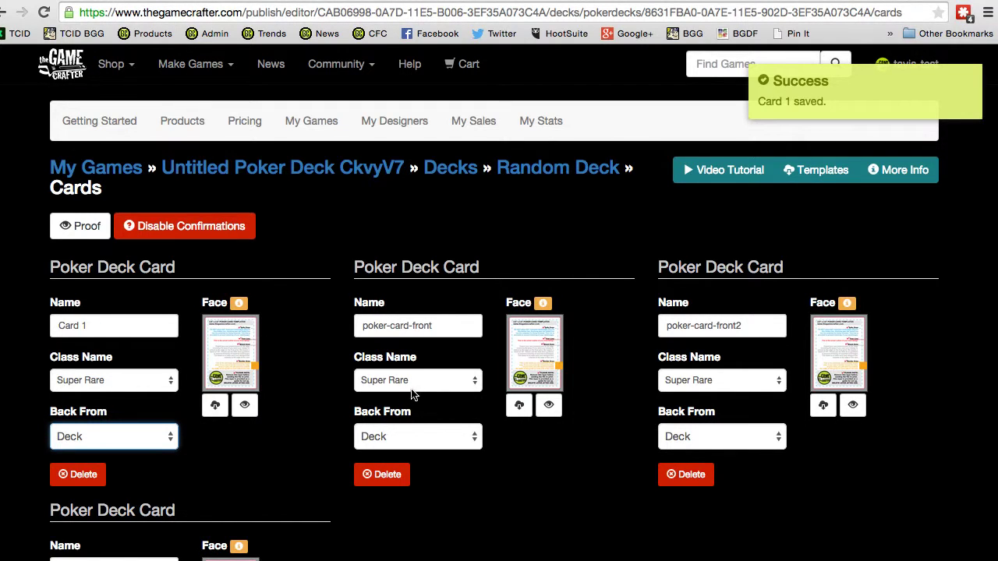
triple_click(439, 328)
- Name the second card 'Card 2', make it Uncommon, and keep Back From on Deck
type("Card 2")
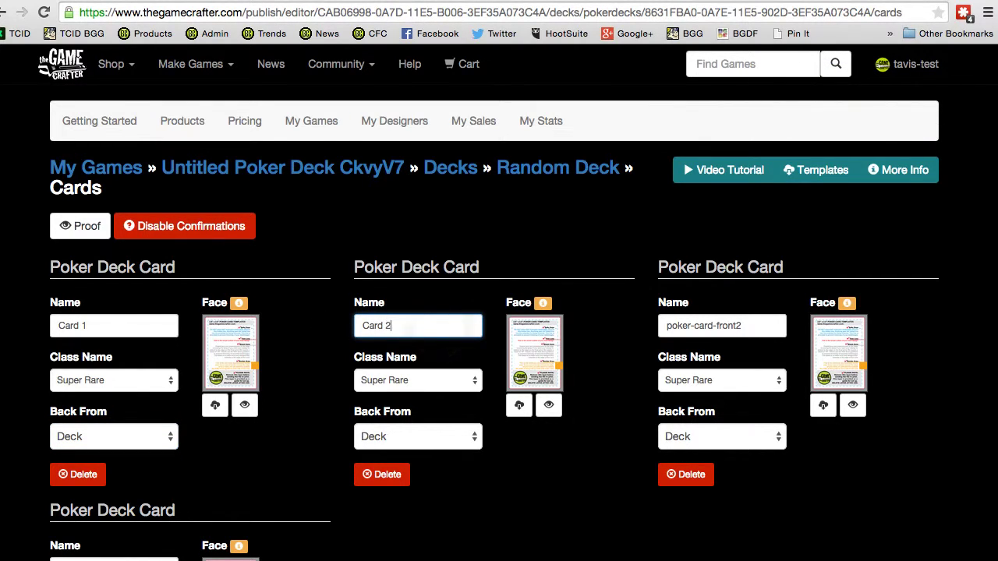
left_click(413, 382)
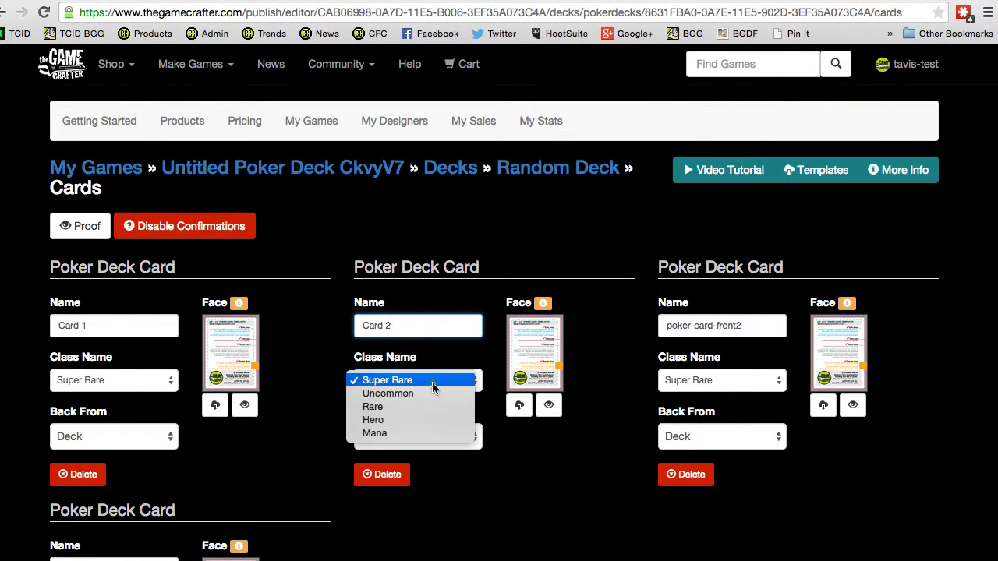
left_click(387, 395)
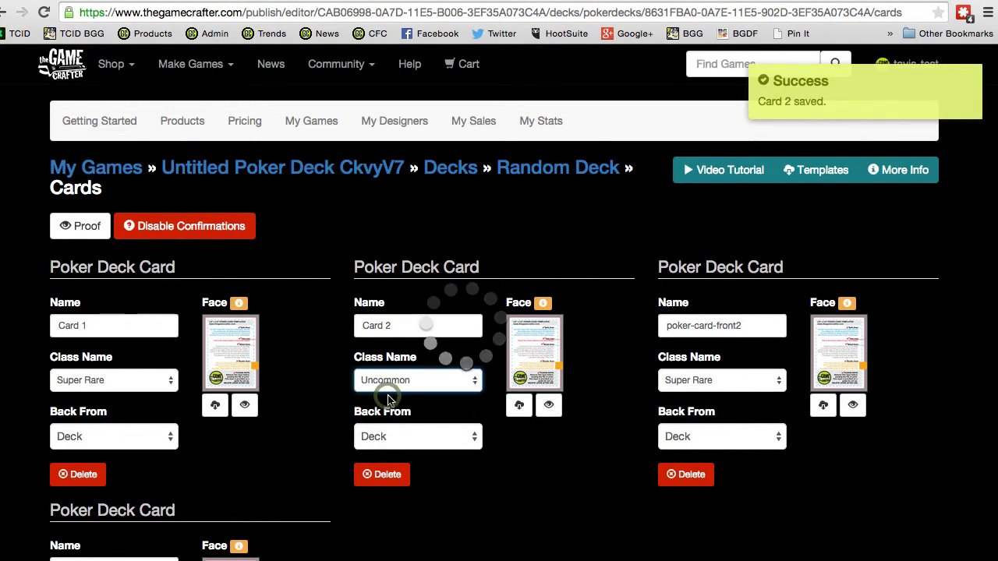
left_click(388, 441)
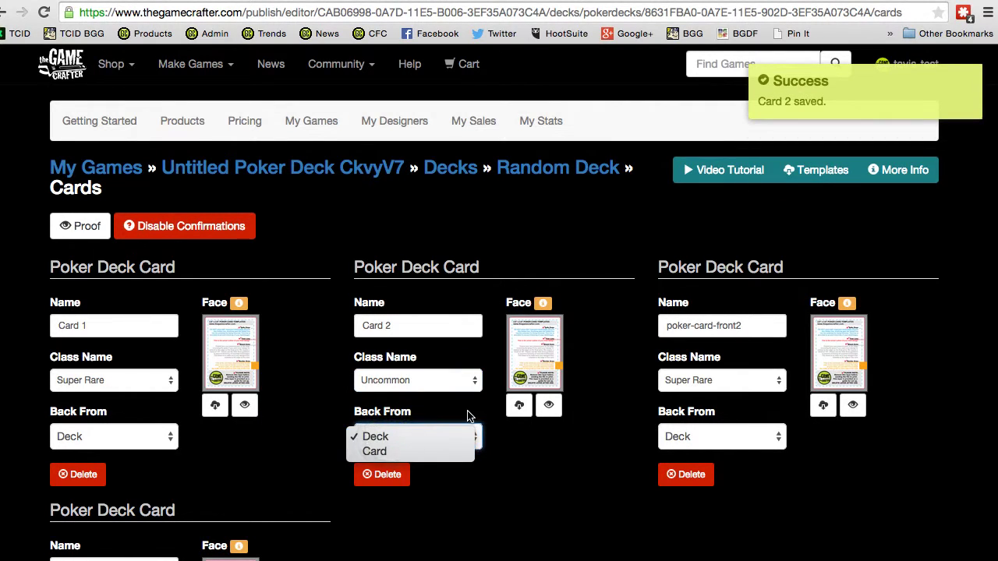
left_click(464, 414)
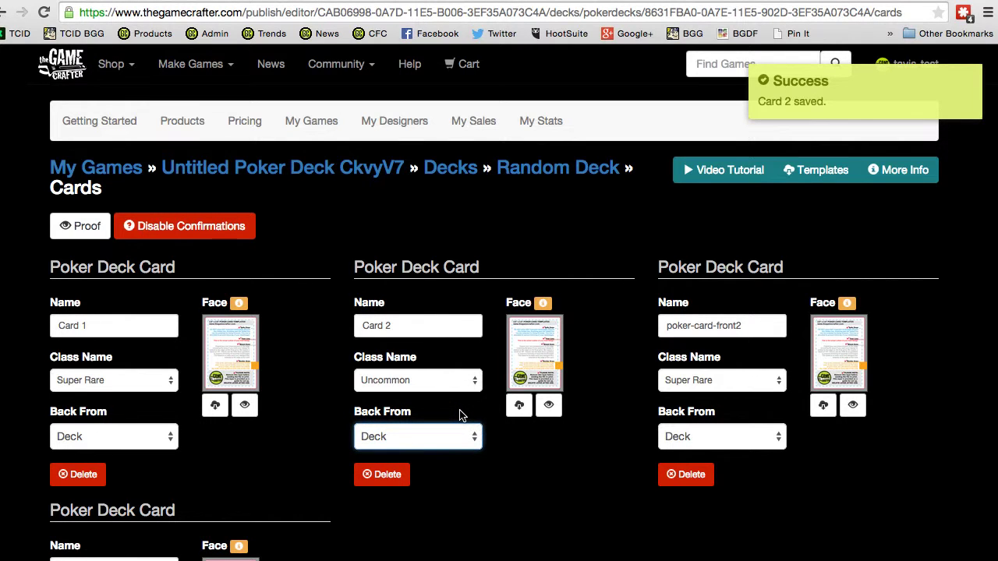
mouse_move(543, 307)
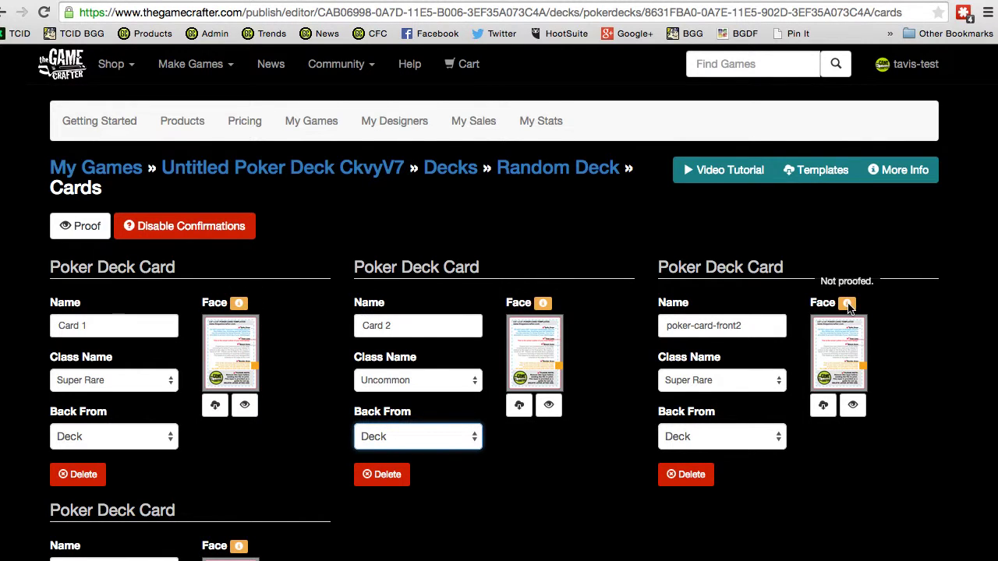
mouse_move(240, 549)
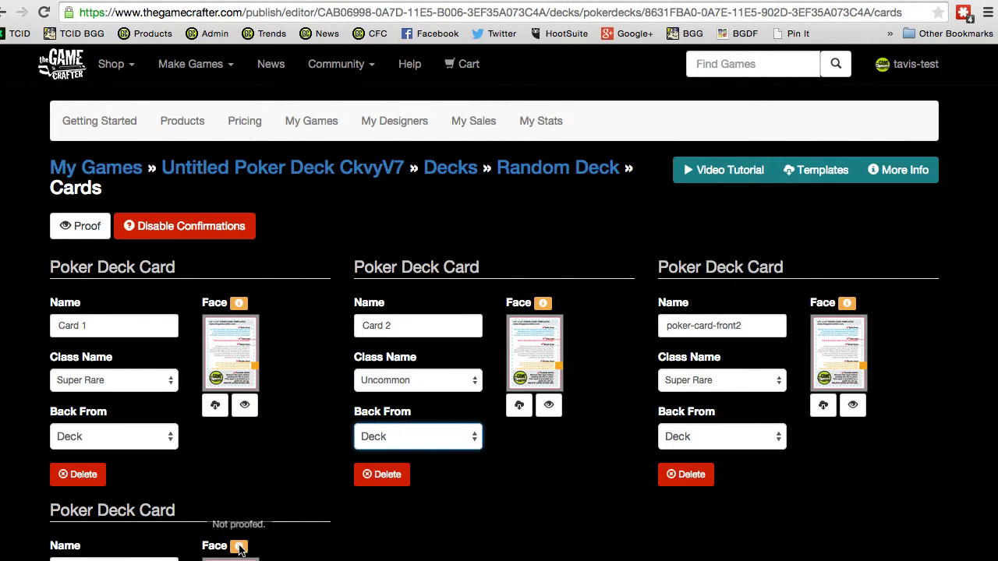
- Proof and approve each of the four card faces, Card 1 through the last
left_click(246, 407)
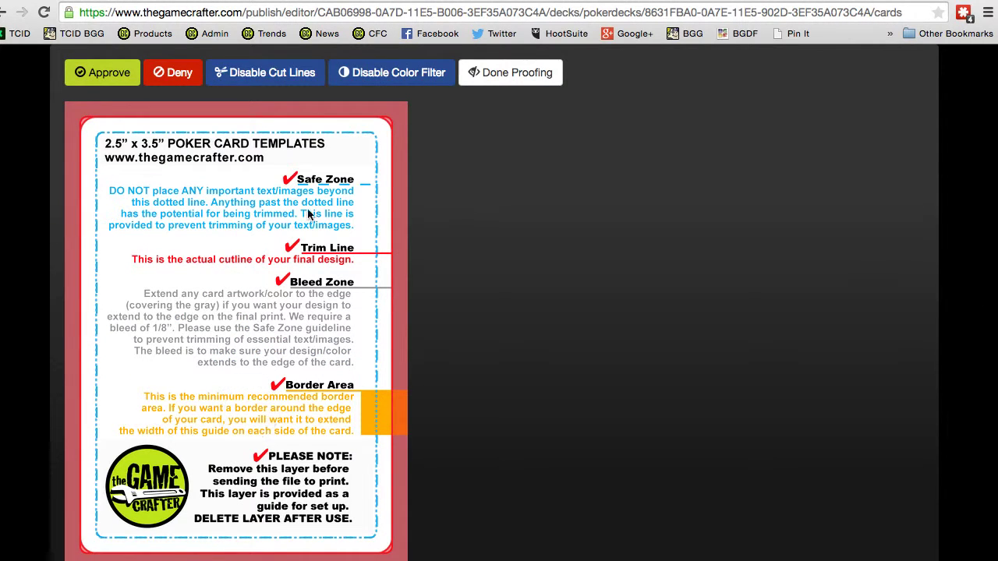
left_click(101, 75)
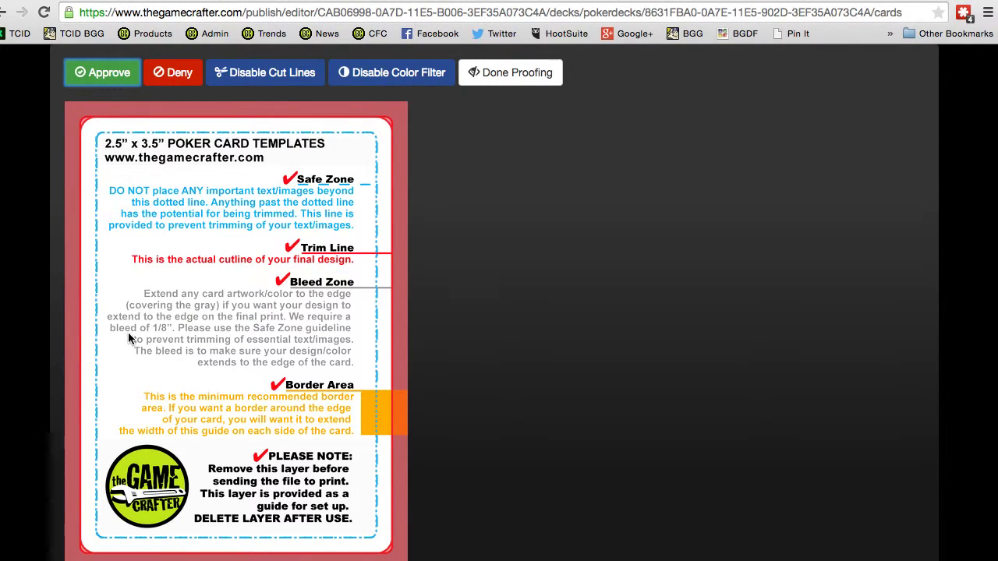
left_click(106, 78)
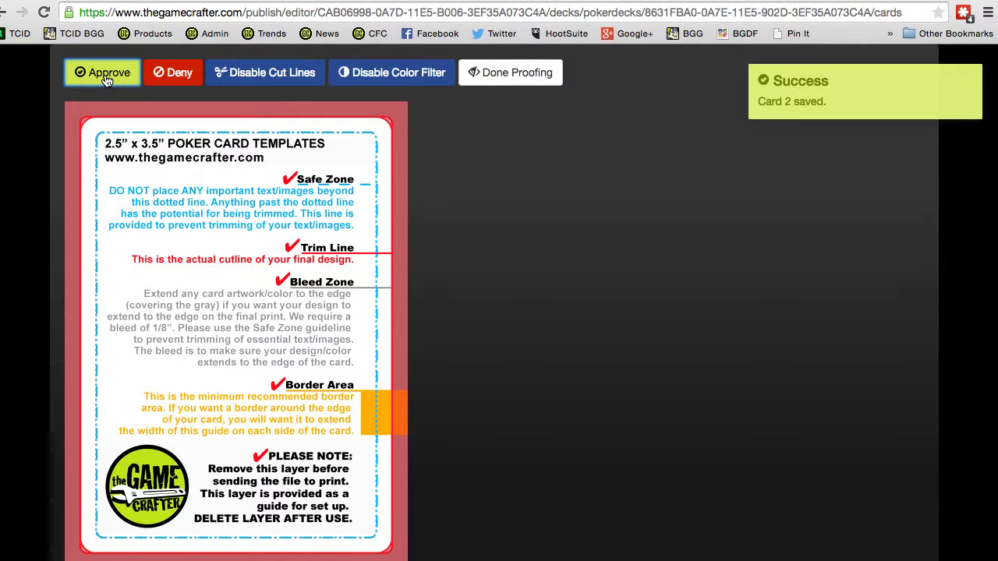
left_click(107, 82)
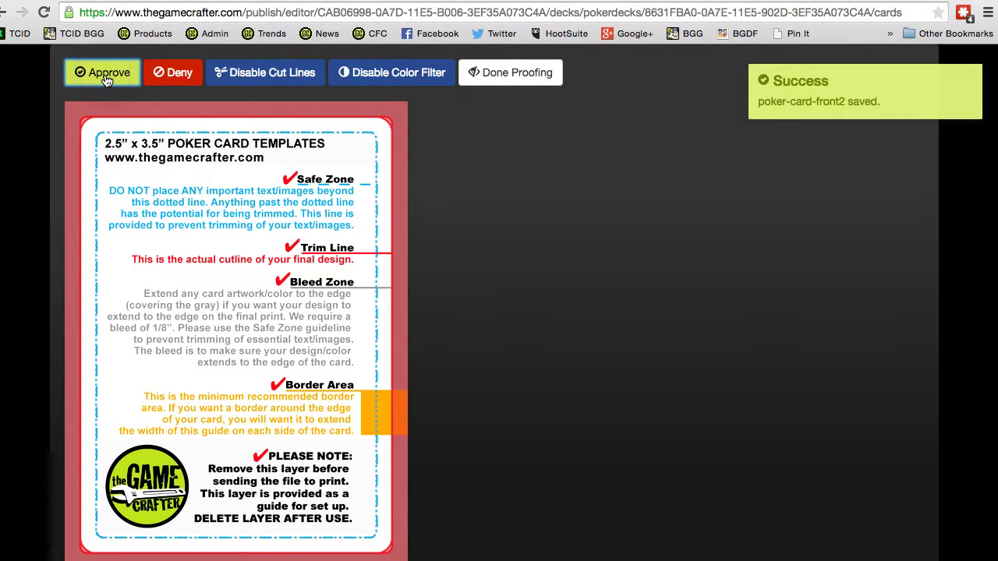
left_click(107, 81)
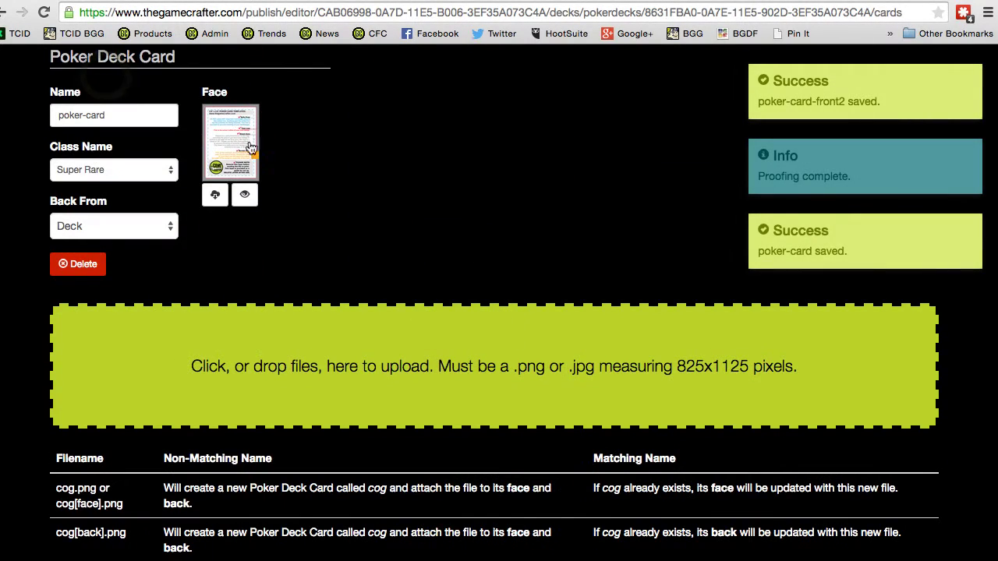
scroll(275, 201, "up", 5)
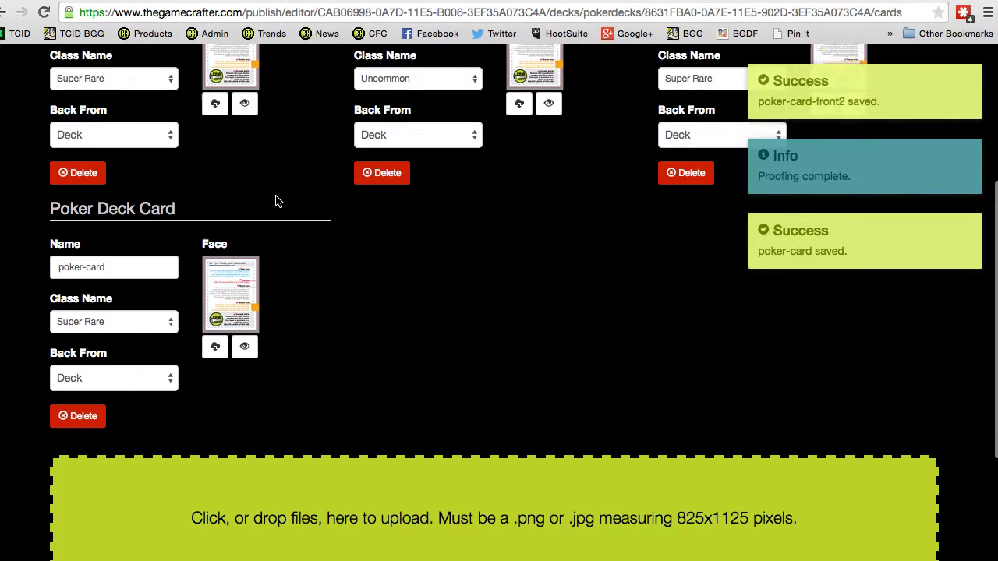